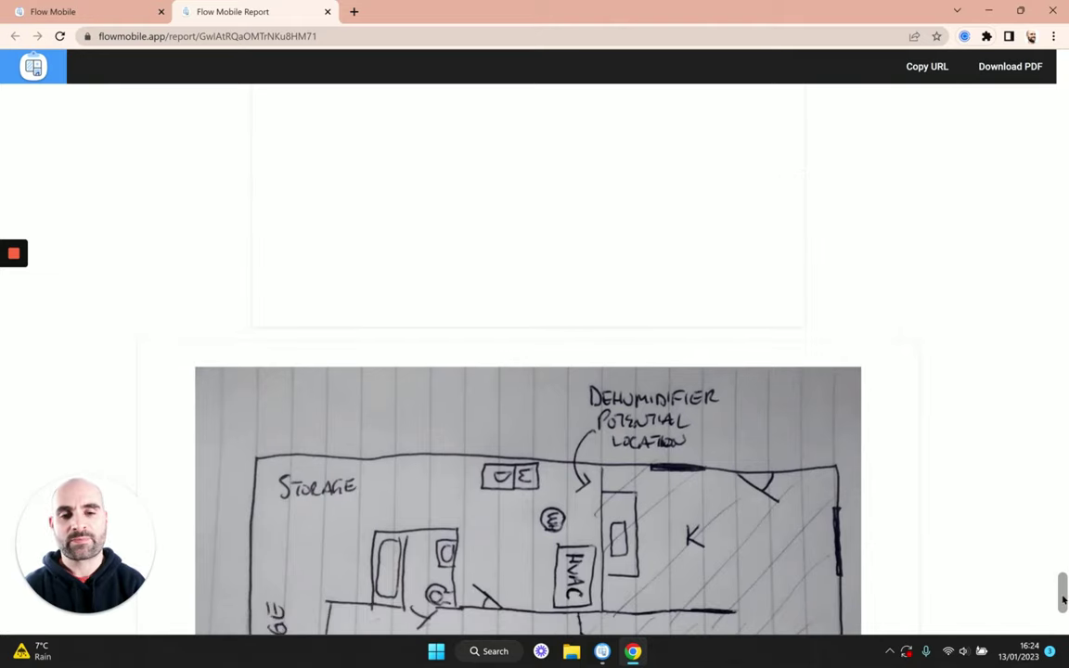
# Step: In the job report's QC & Approval item, set the QC, issue and expiry dates to 13 January 2023
pyautogui.moveTo(1064, 601); pyautogui.dragTo(1063, 610)
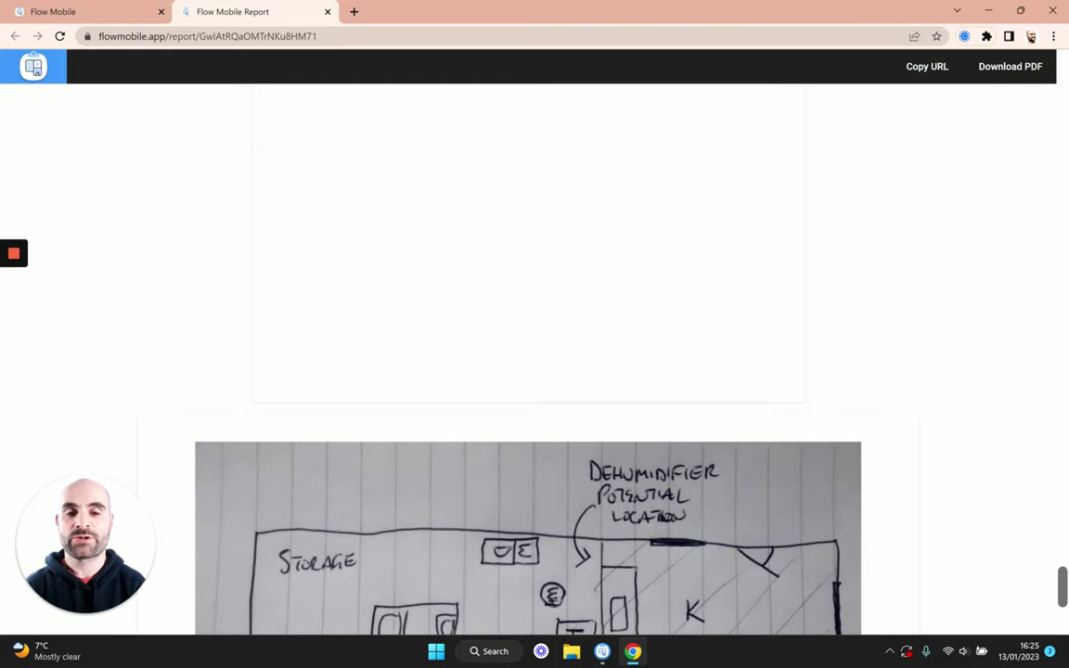
pyautogui.click(156, 9)
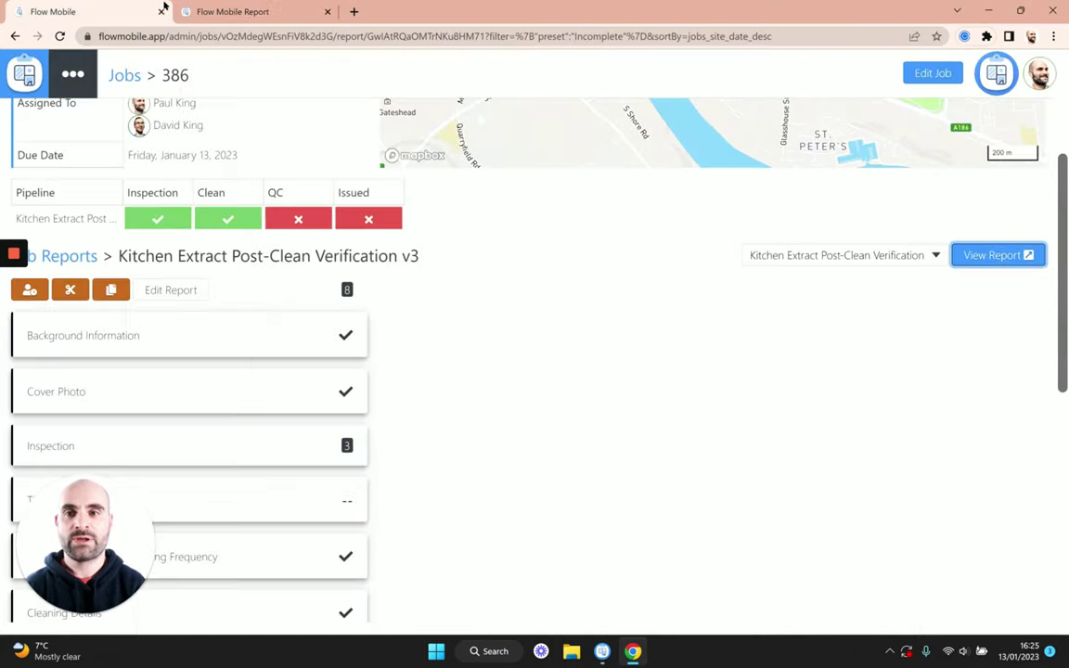
pyautogui.scroll(-5, 356, 396)
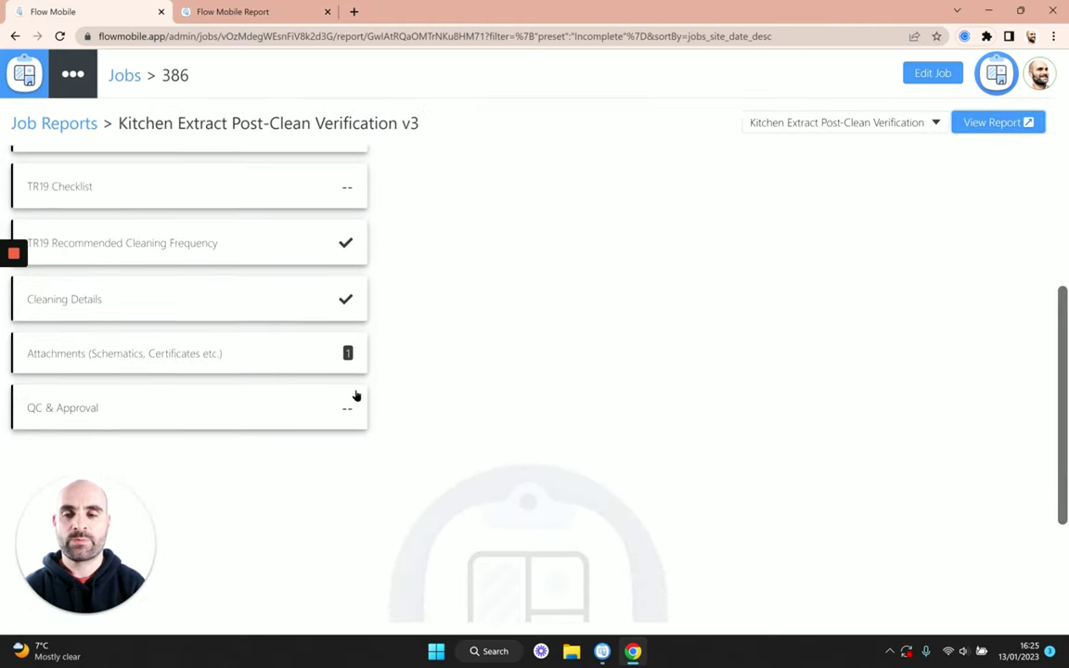
pyautogui.click(357, 396)
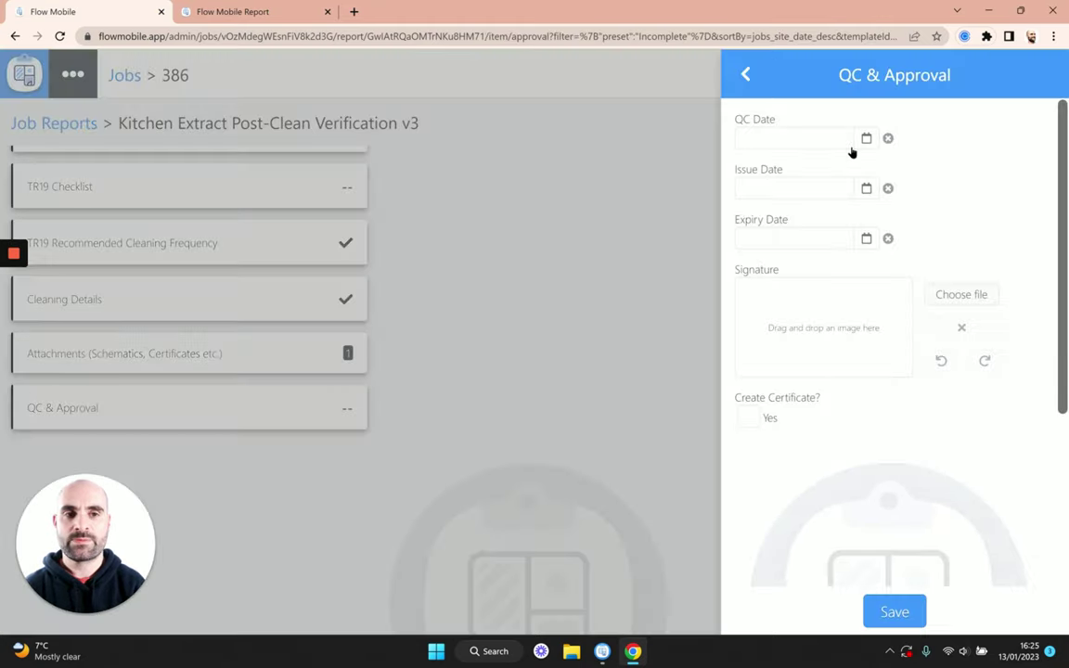
pyautogui.click(828, 137)
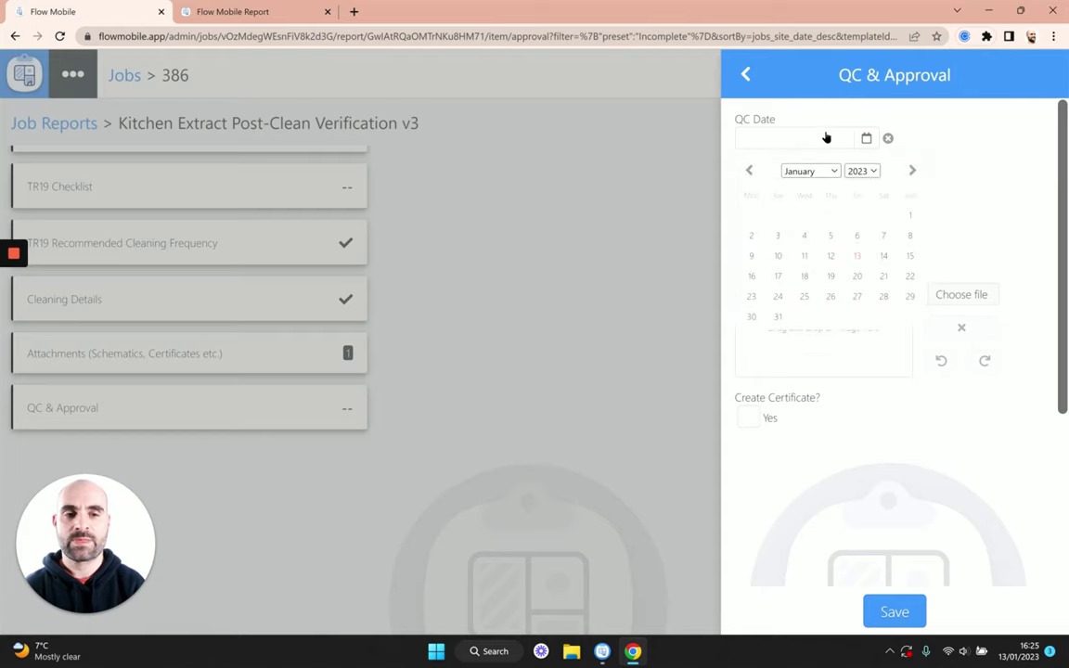
pyautogui.click(869, 263)
pyautogui.click(801, 188)
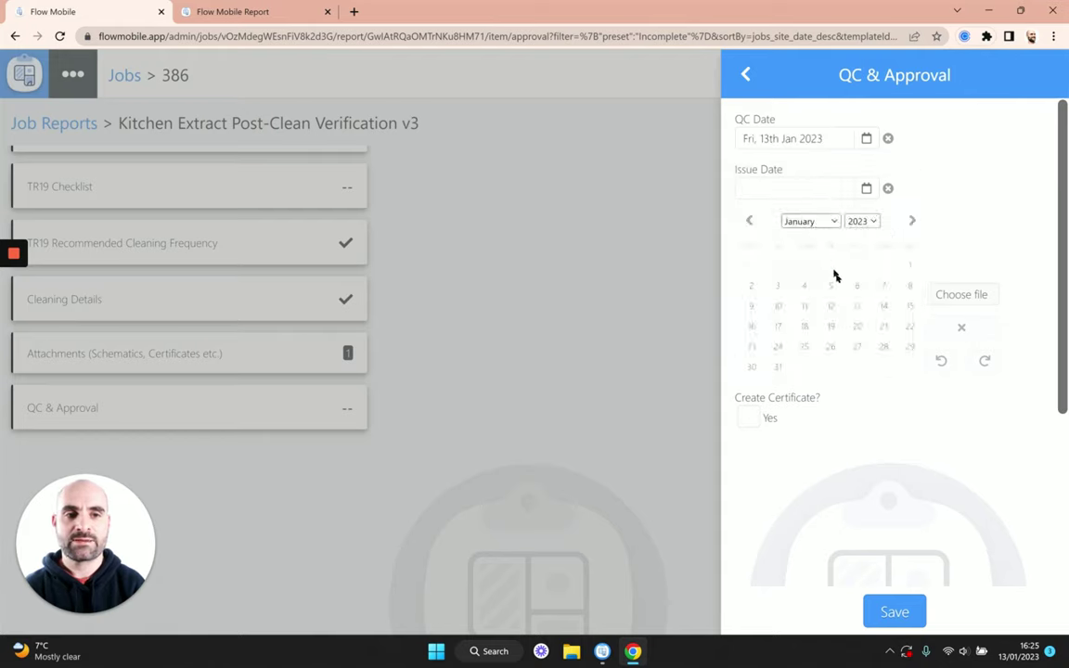
pyautogui.click(856, 305)
pyautogui.click(792, 239)
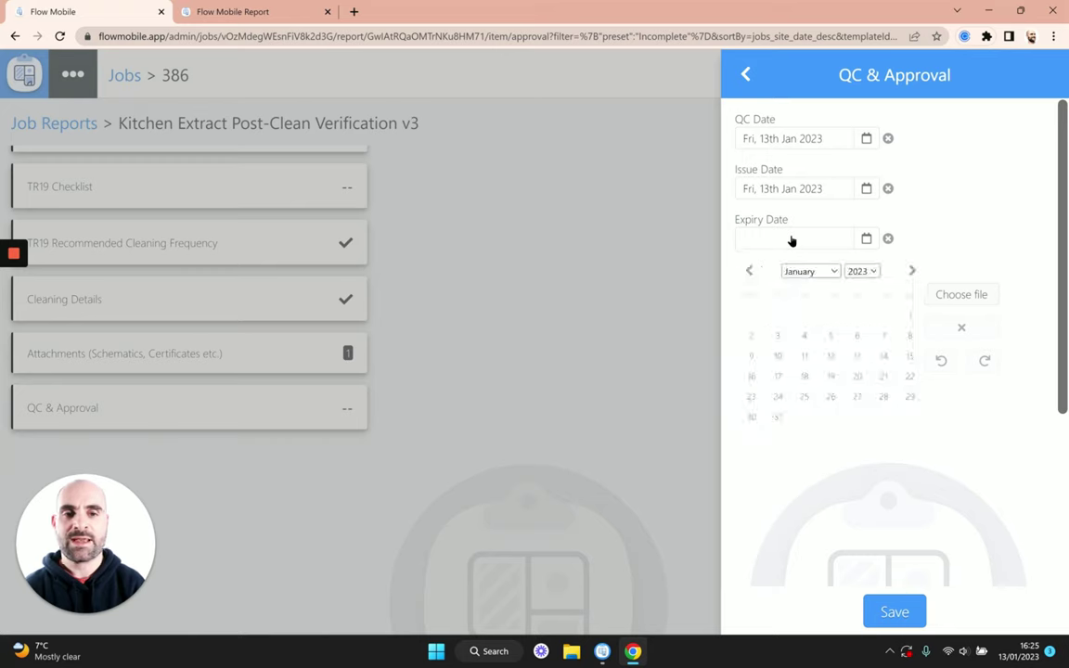
pyautogui.click(857, 356)
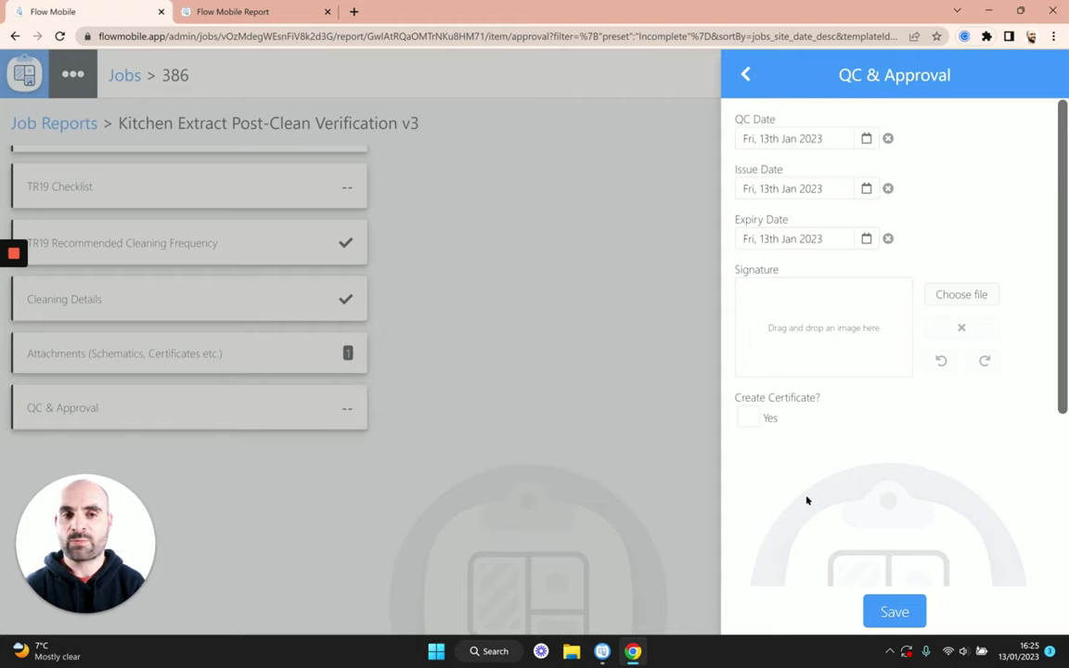
pyautogui.click(750, 425)
pyautogui.click(766, 431)
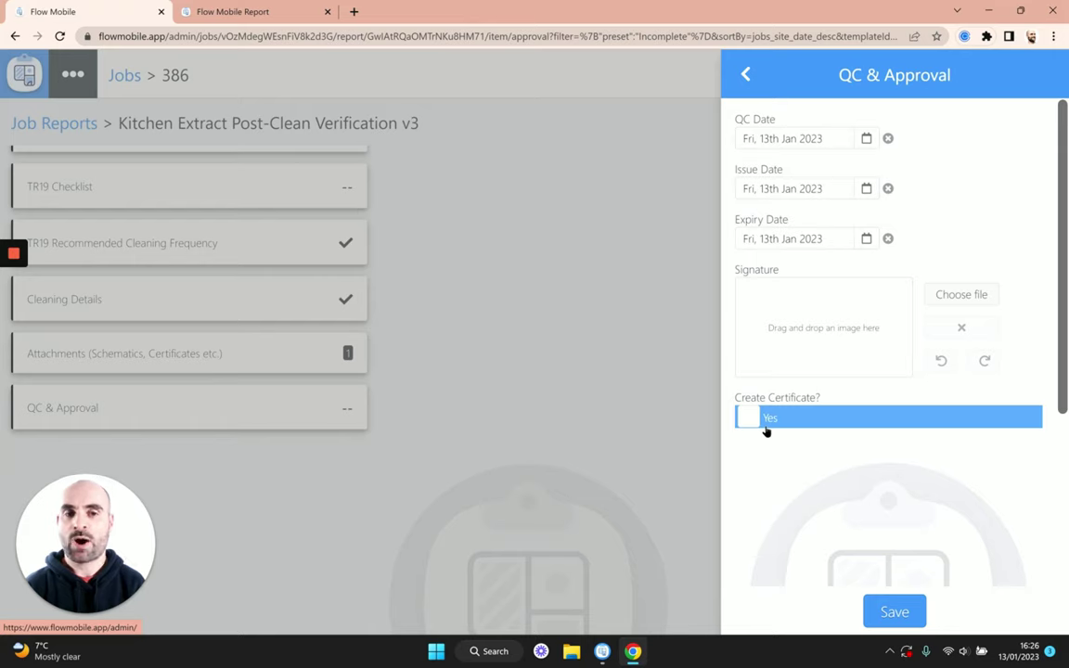
pyautogui.click(742, 417)
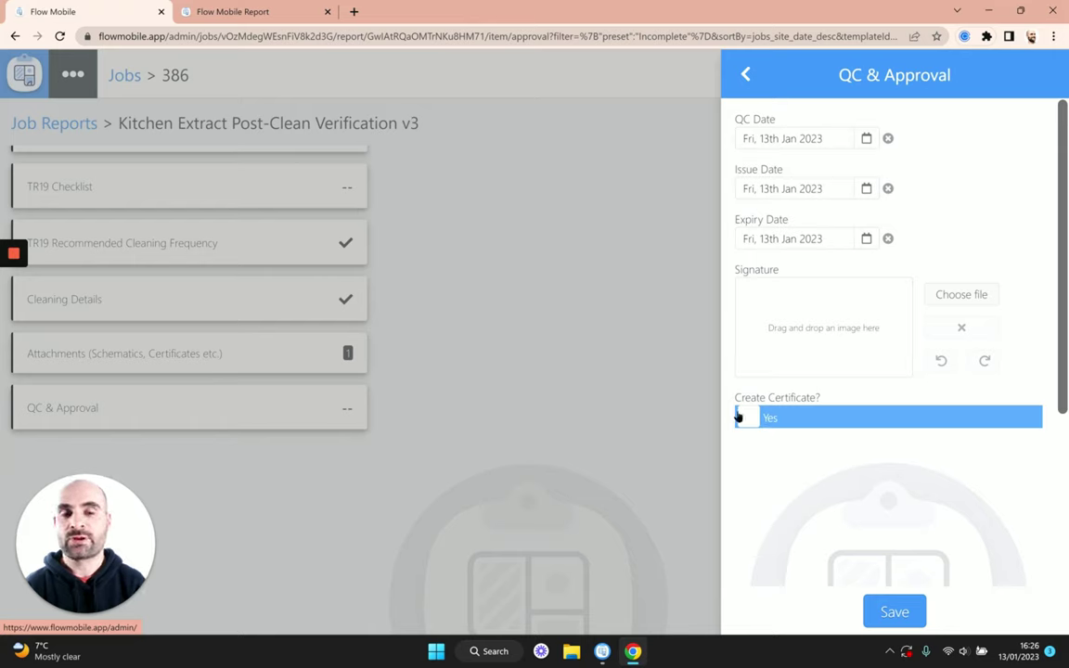
pyautogui.click(753, 423)
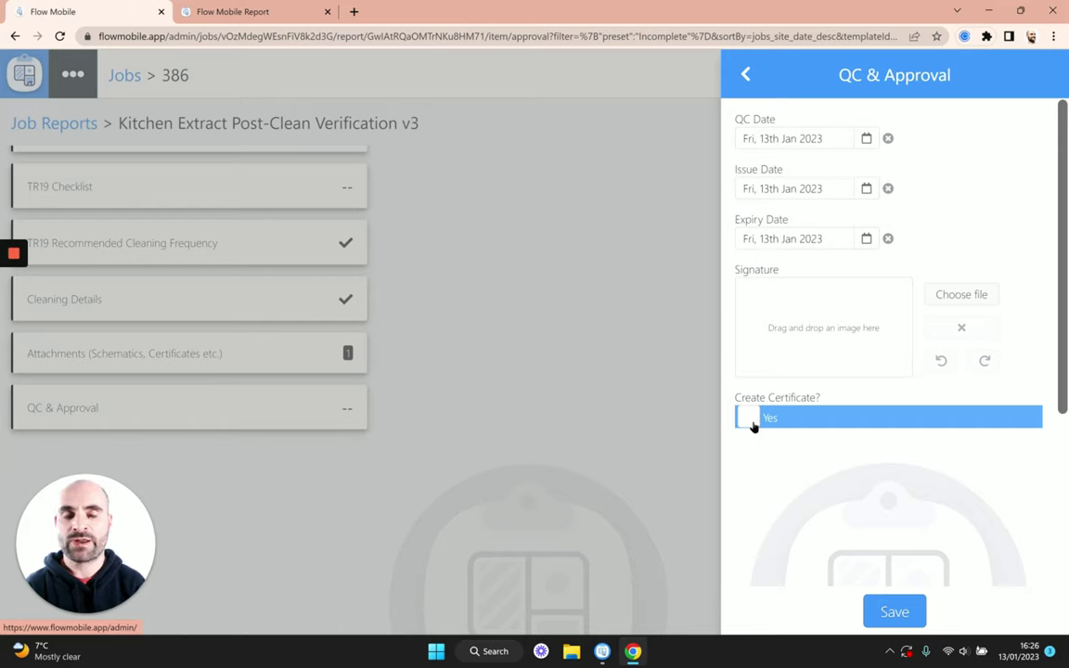
# Step: Upload the approver's signature image from the Signatures folder, save the QC & Approval item and check its dates in the report
pyautogui.click(954, 294)
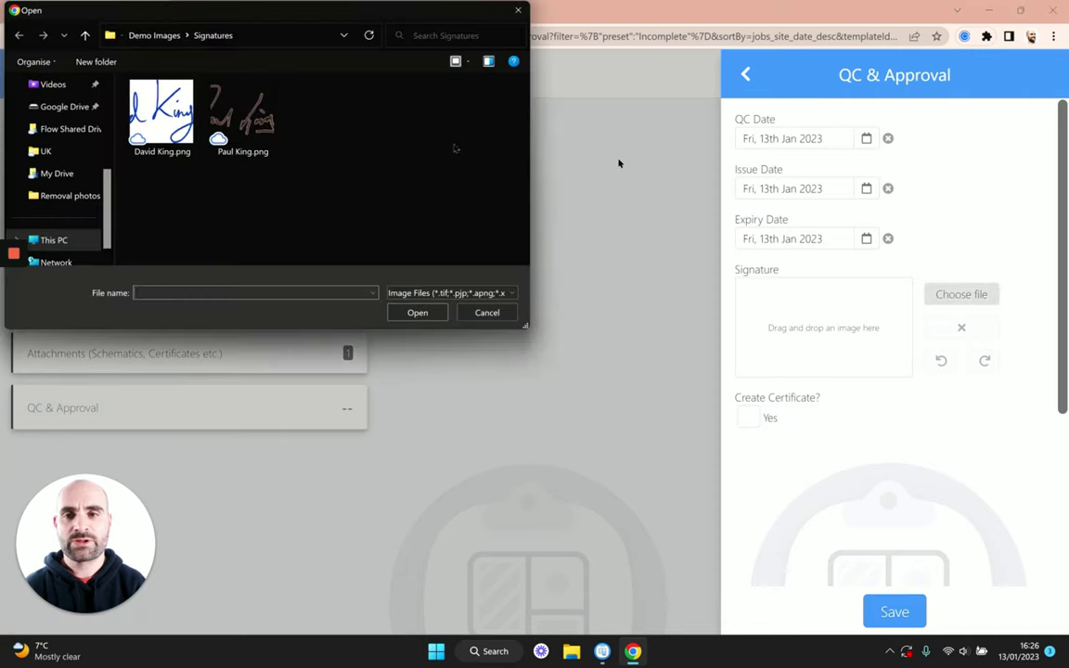
pyautogui.click(246, 117)
pyautogui.doubleClick(248, 118)
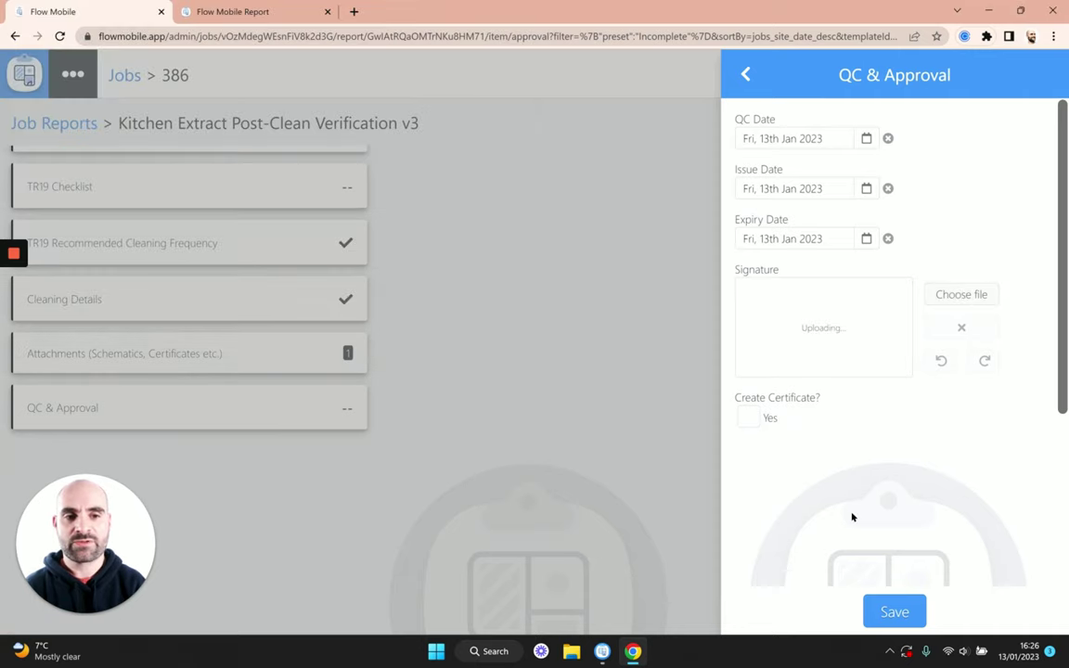
pyautogui.click(895, 612)
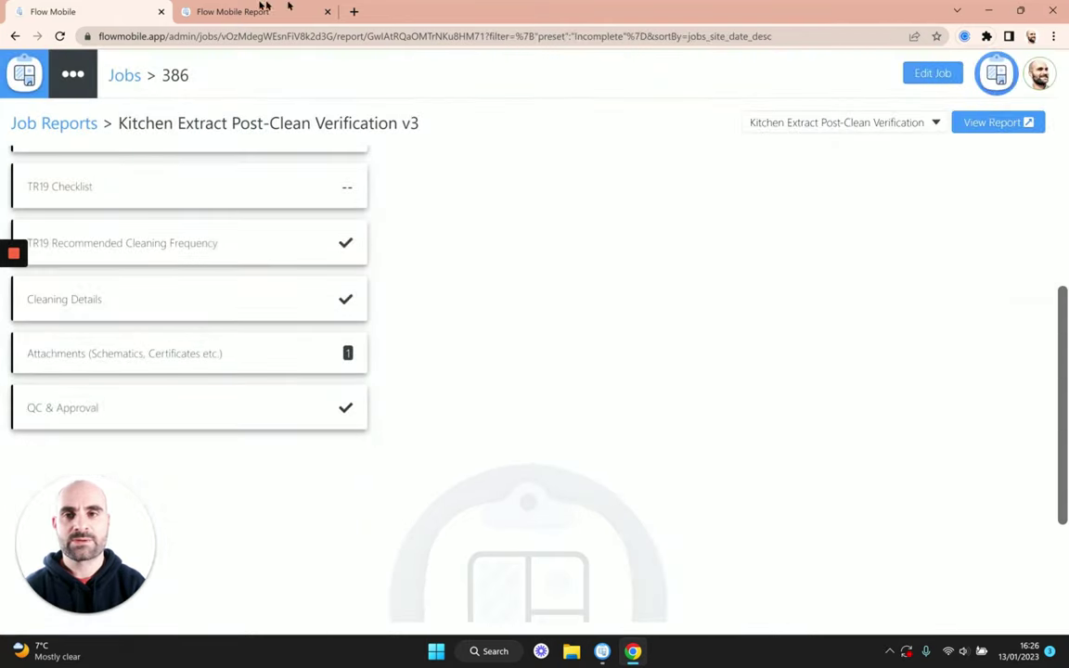
pyautogui.click(263, 6)
pyautogui.moveTo(1062, 585); pyautogui.dragTo(1062, 144)
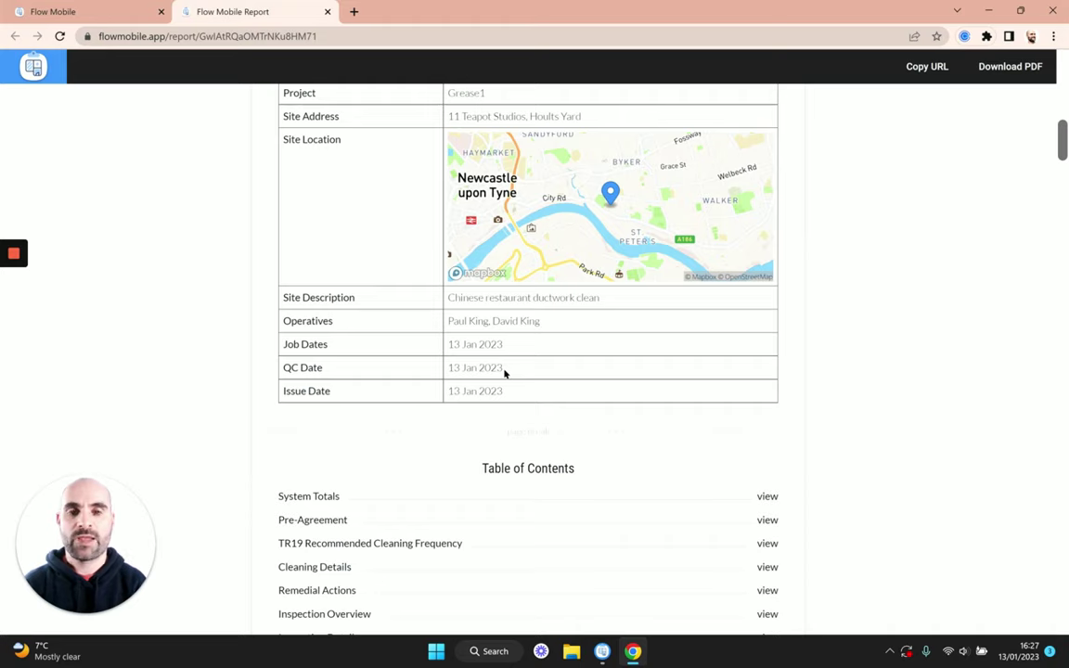
# Step: Enable certificate creation in the QC & Approval item with the title Kitchen Extract Hygiene Certificate and save it
pyautogui.click(104, 7)
pyautogui.click(274, 408)
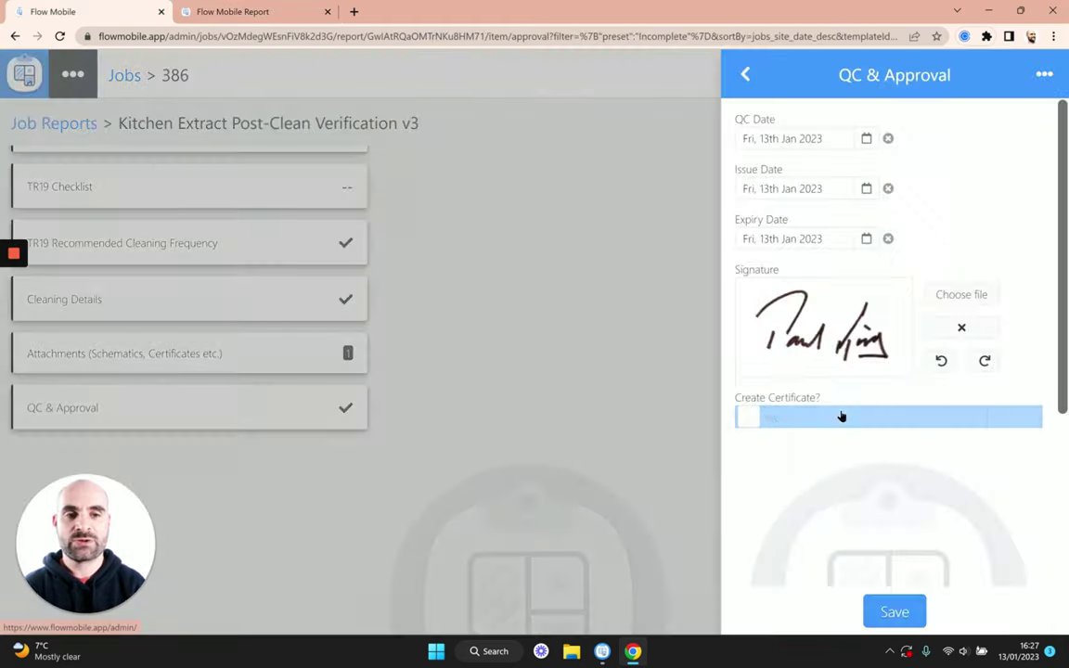
pyautogui.click(753, 425)
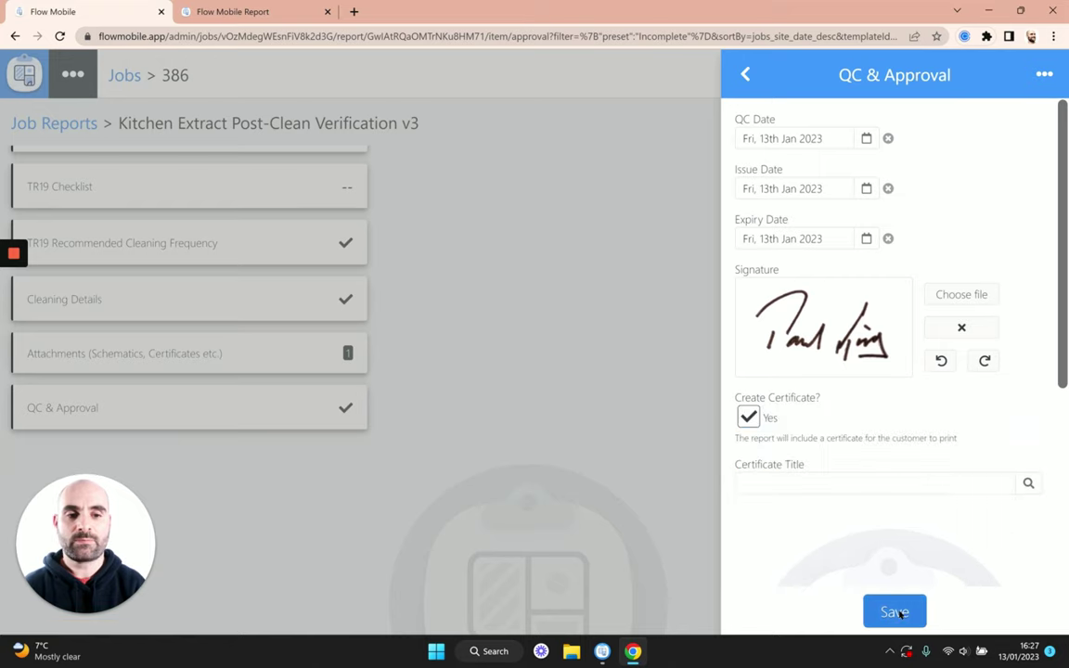
pyautogui.click(1028, 483)
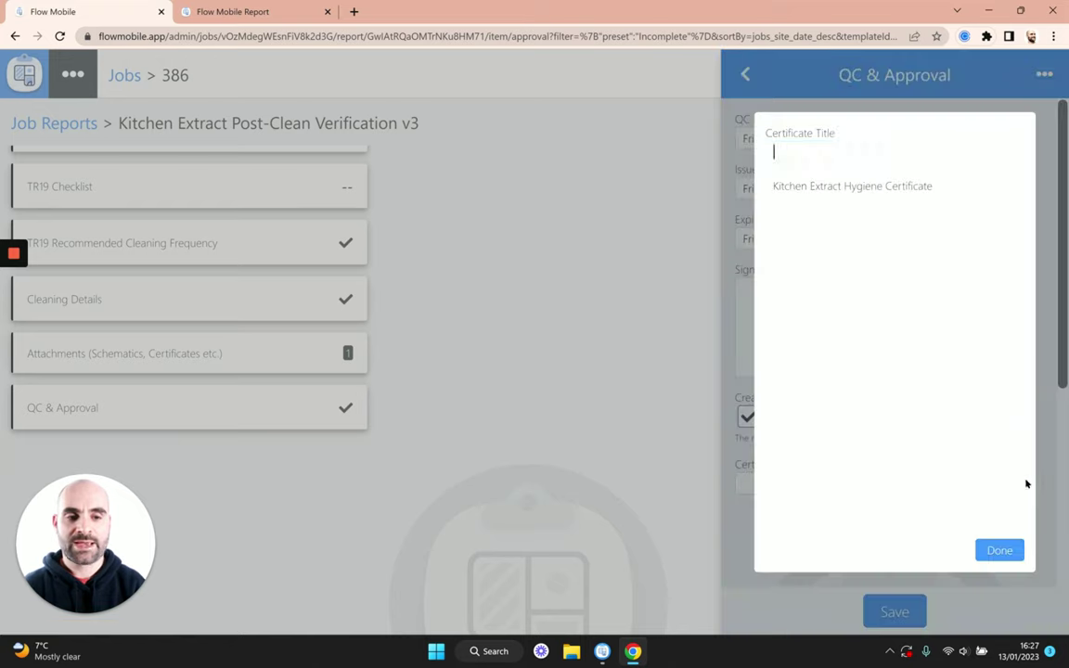
pyautogui.click(833, 189)
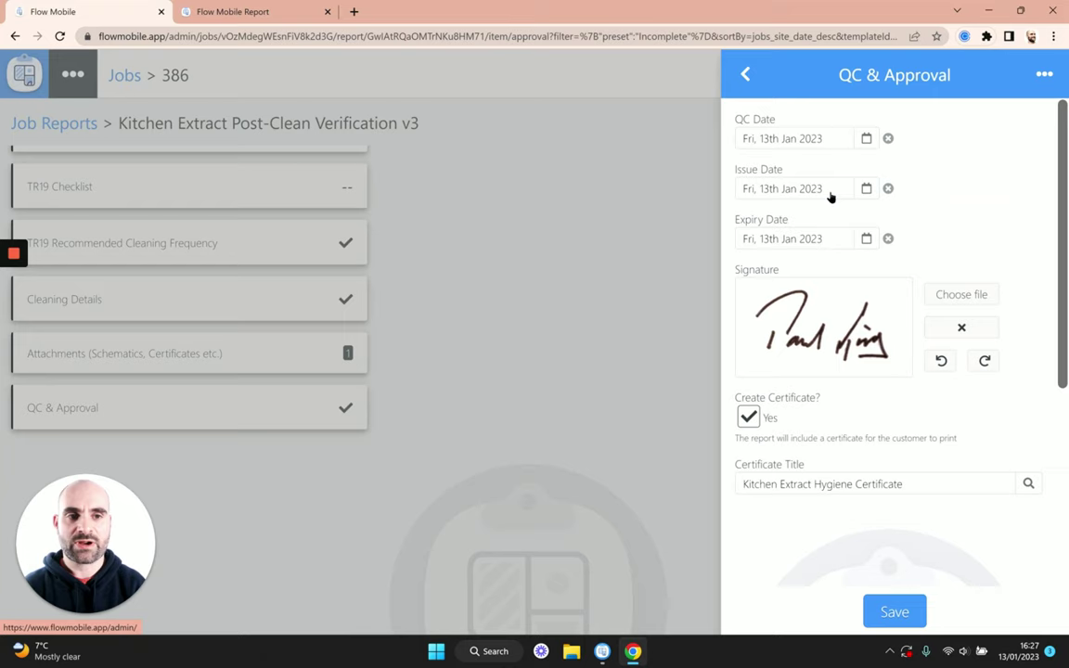
pyautogui.click(891, 612)
# Step: Examine the Kitchen Extract Hygiene Certificate in the online report, including its company details, issue and expiry dates and signature
pyautogui.click(965, 120)
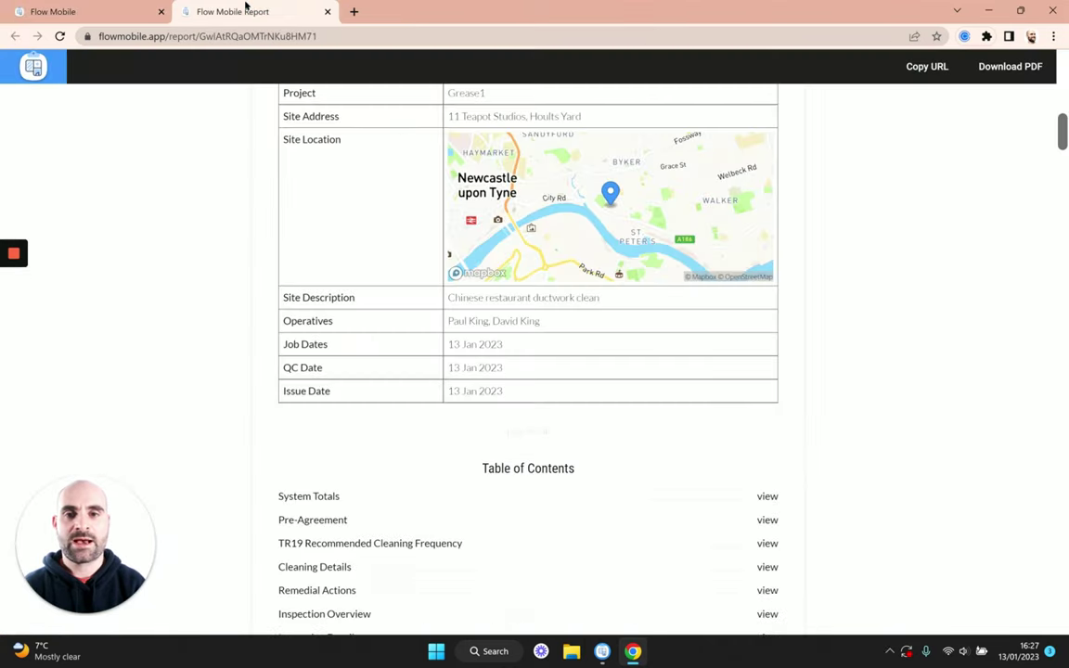
pyautogui.moveTo(1062, 132); pyautogui.dragTo(1065, 156)
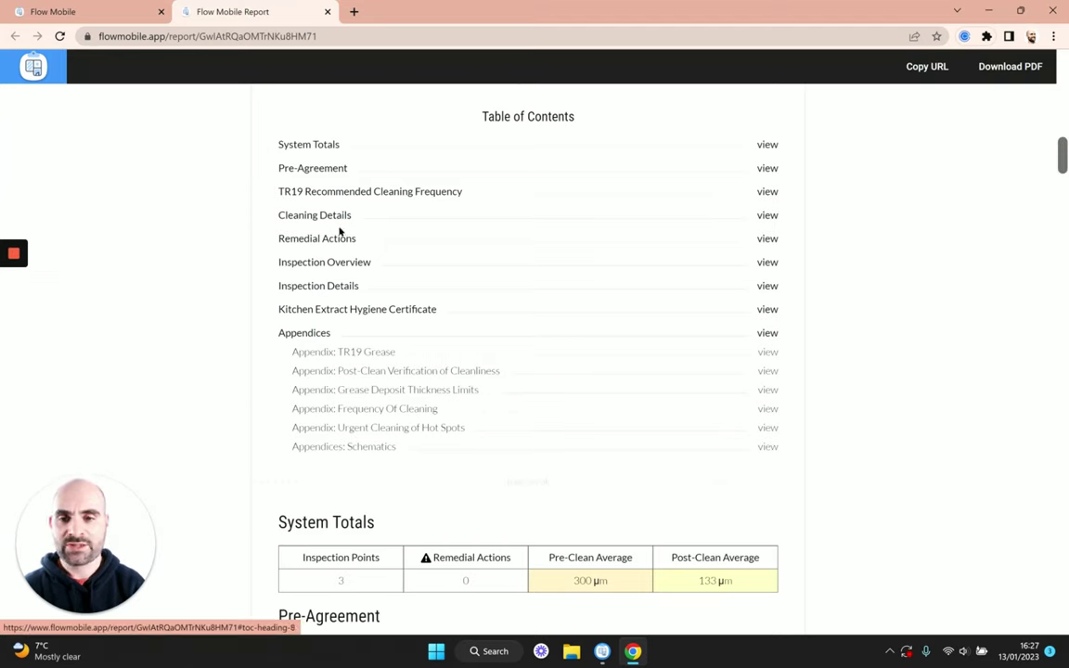
pyautogui.click(766, 310)
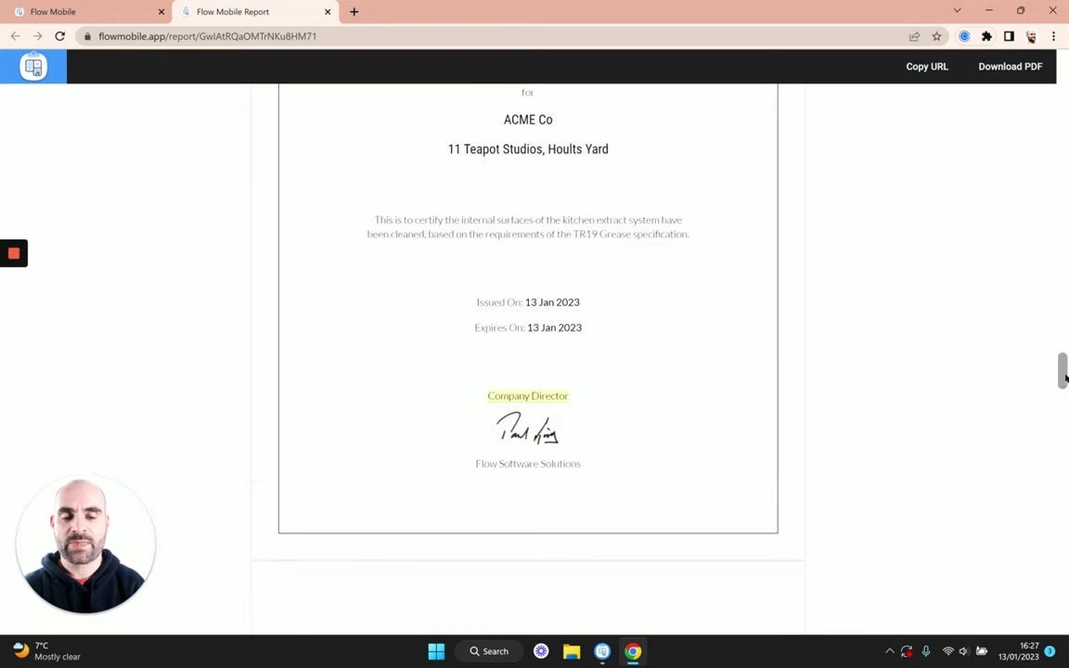
pyautogui.moveTo(1064, 377); pyautogui.dragTo(1063, 351)
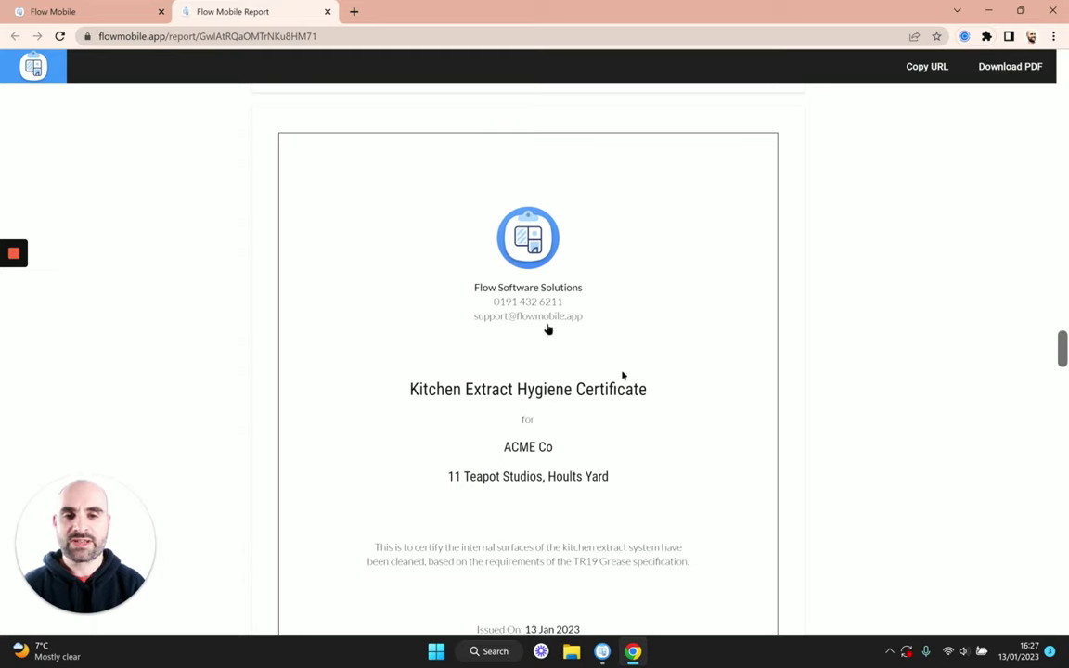
pyautogui.moveTo(1062, 354); pyautogui.dragTo(1064, 370)
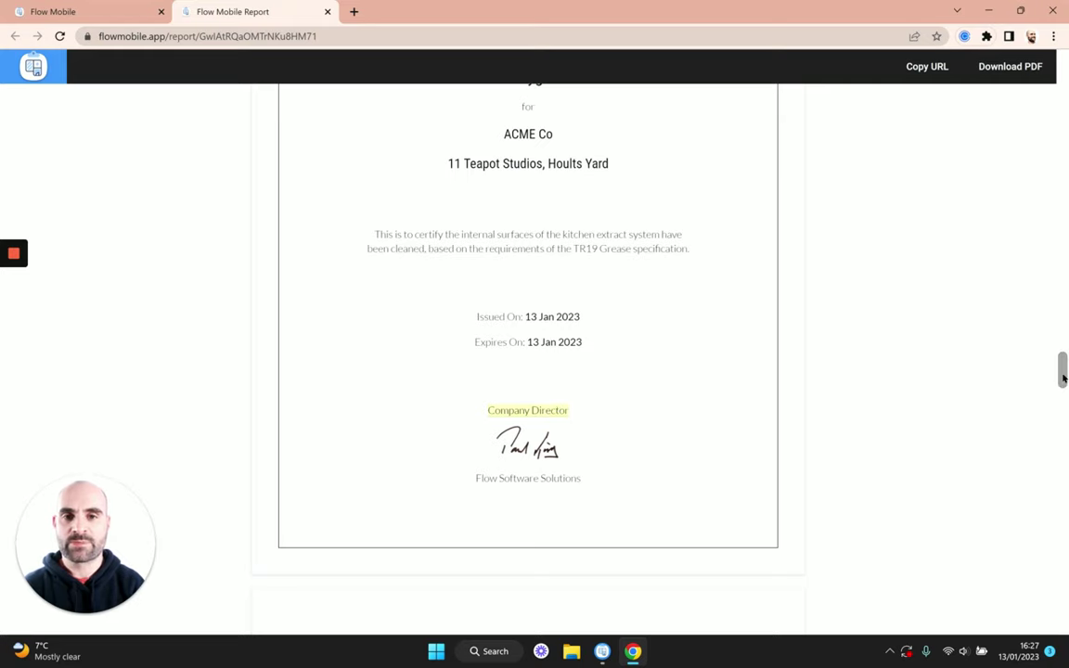
pyautogui.scroll(1, 1062, 373)
pyautogui.moveTo(1064, 375); pyautogui.dragTo(1064, 352)
# Step: Mark the QC and Issued stages of the job's report pipeline as complete with the green tick status
pyautogui.click(37, 10)
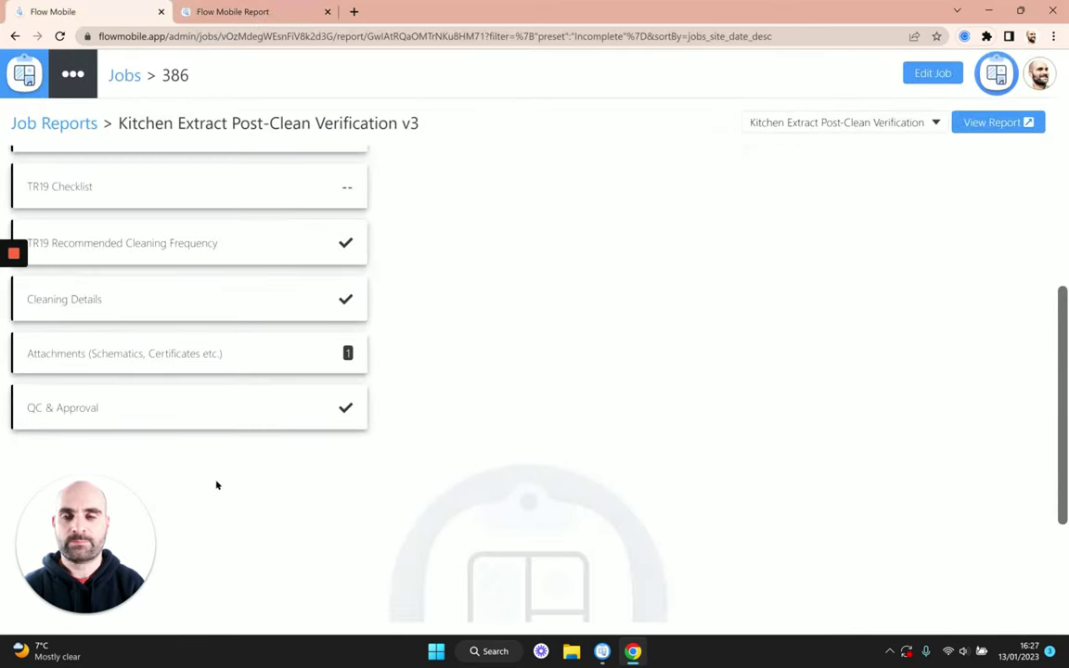
pyautogui.scroll(5, 1016, 289)
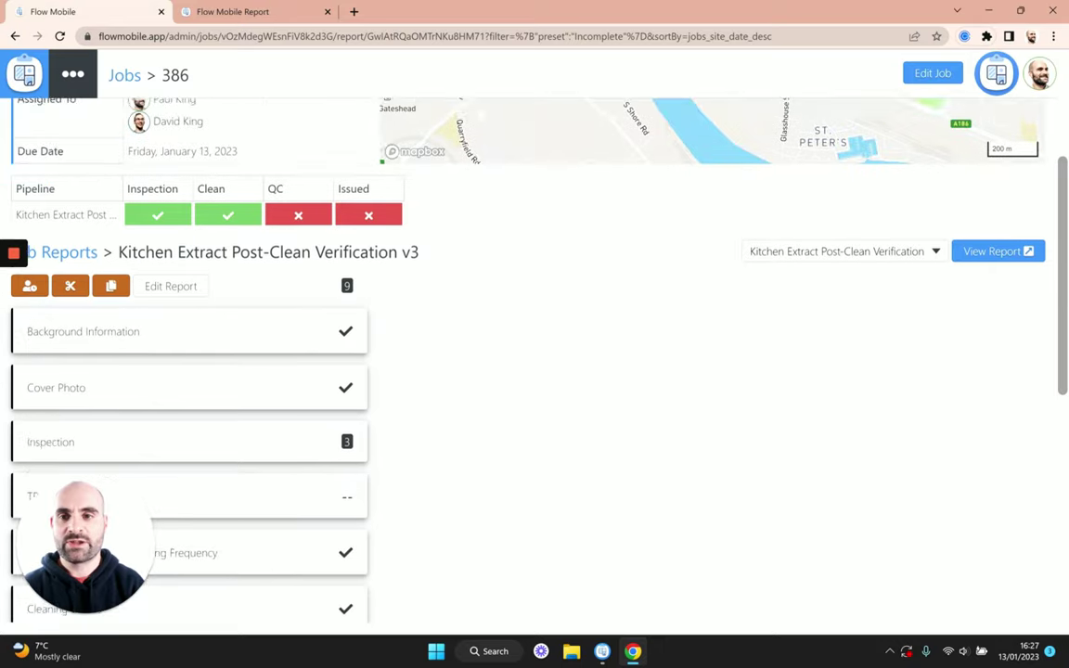
pyautogui.click(291, 281)
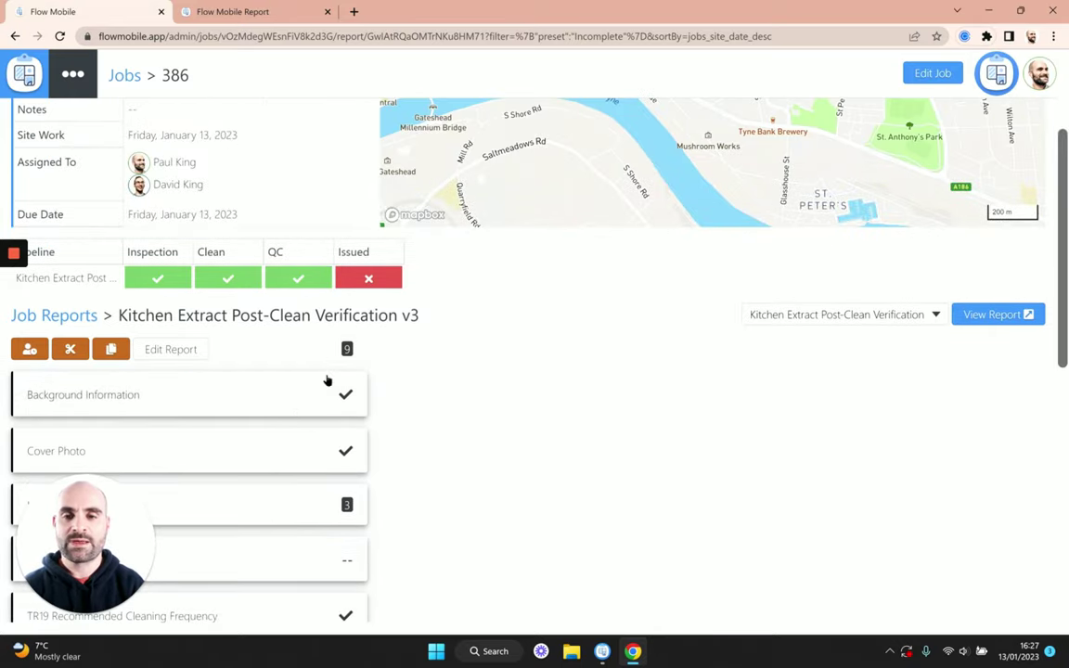
pyautogui.click(369, 280)
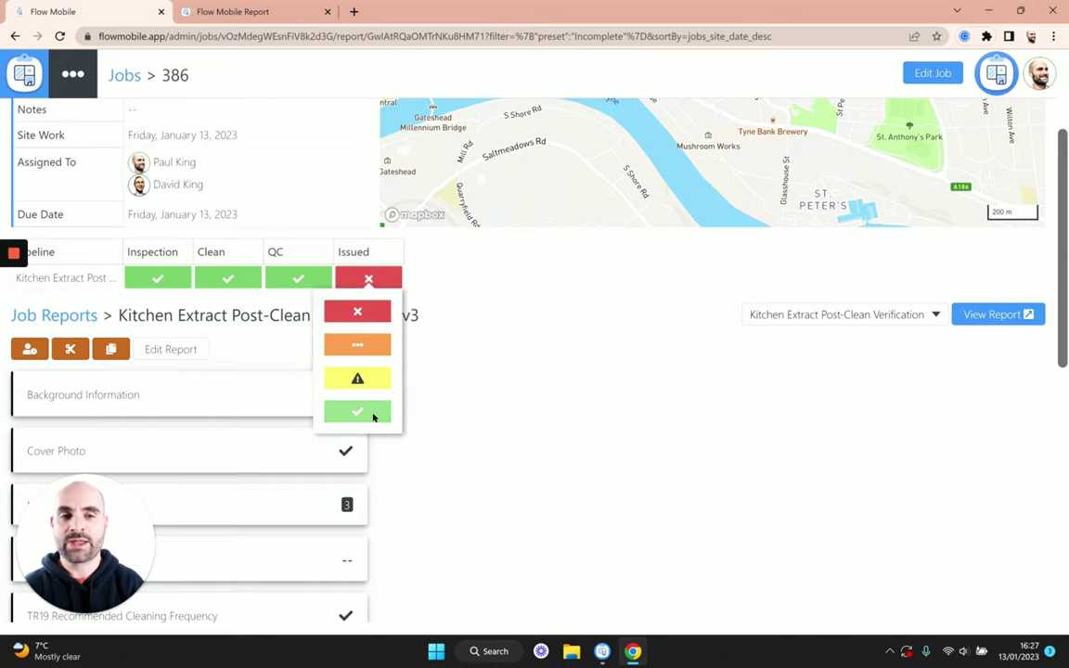
pyautogui.click(374, 414)
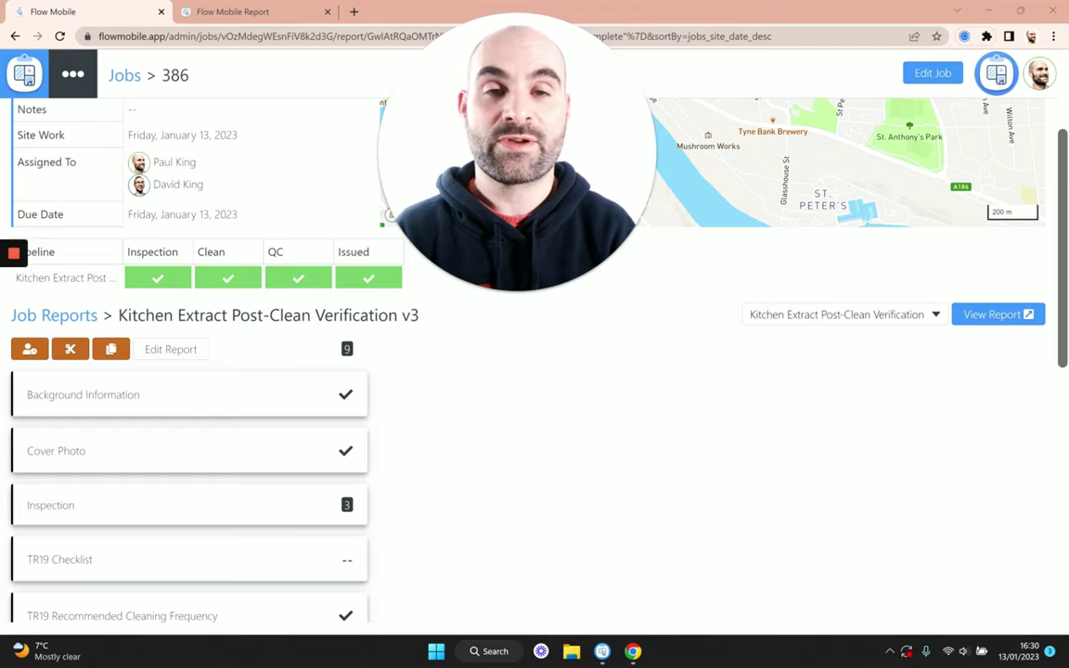
# Step: Download the report as a PDF and go to its Kitchen Extract Hygiene Certificate page from the table of contents
pyautogui.click(228, 7)
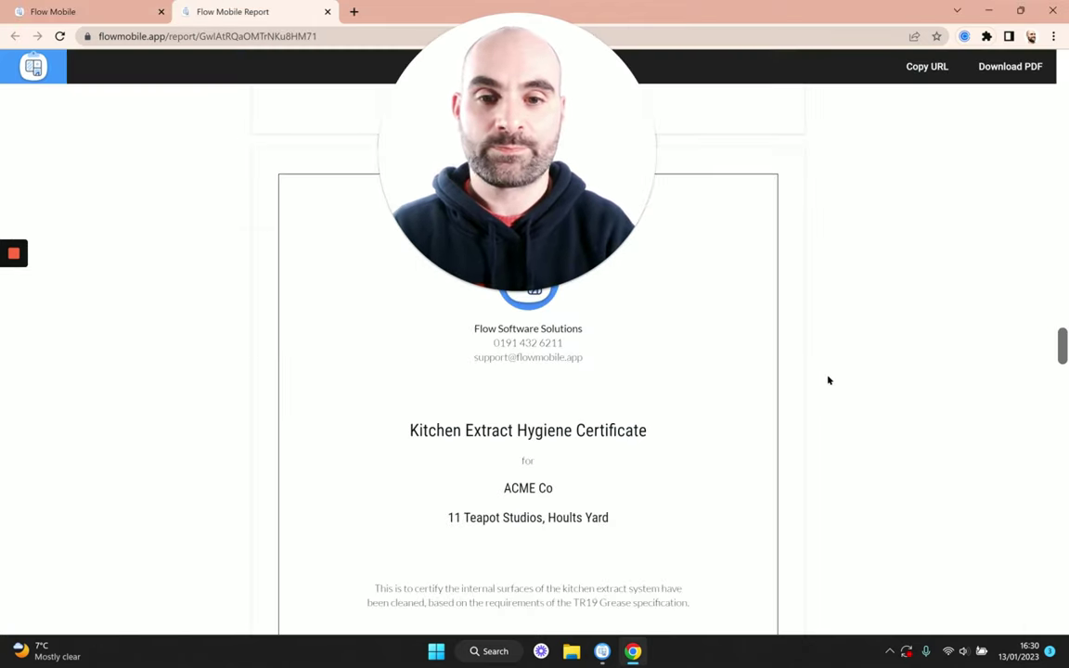
pyautogui.click(1012, 66)
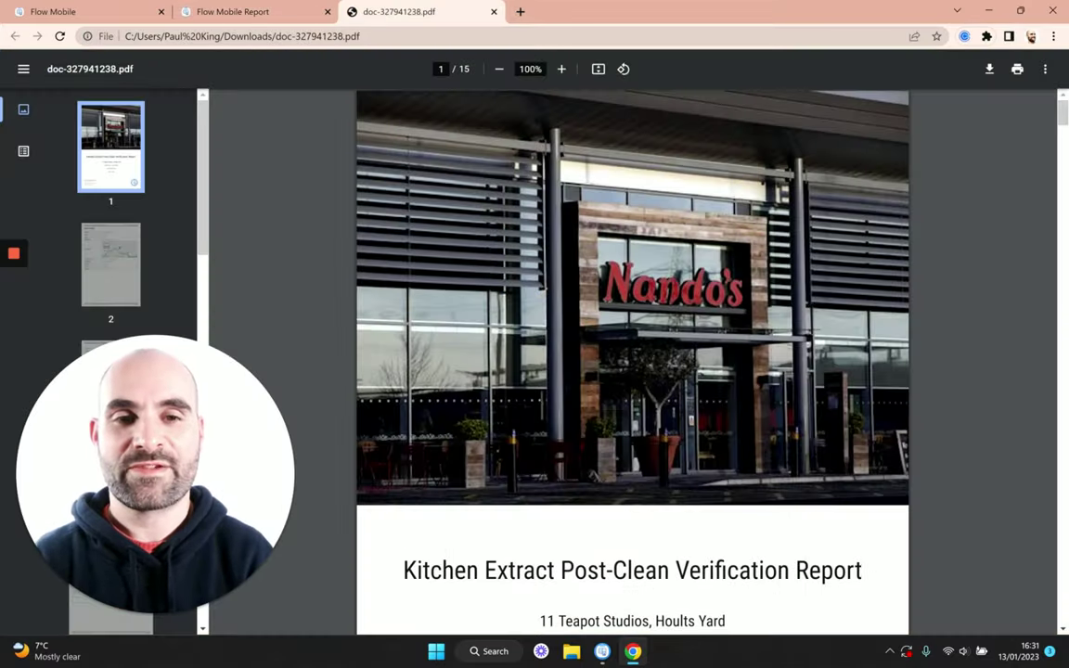
pyautogui.scroll(-2, 1063, 128)
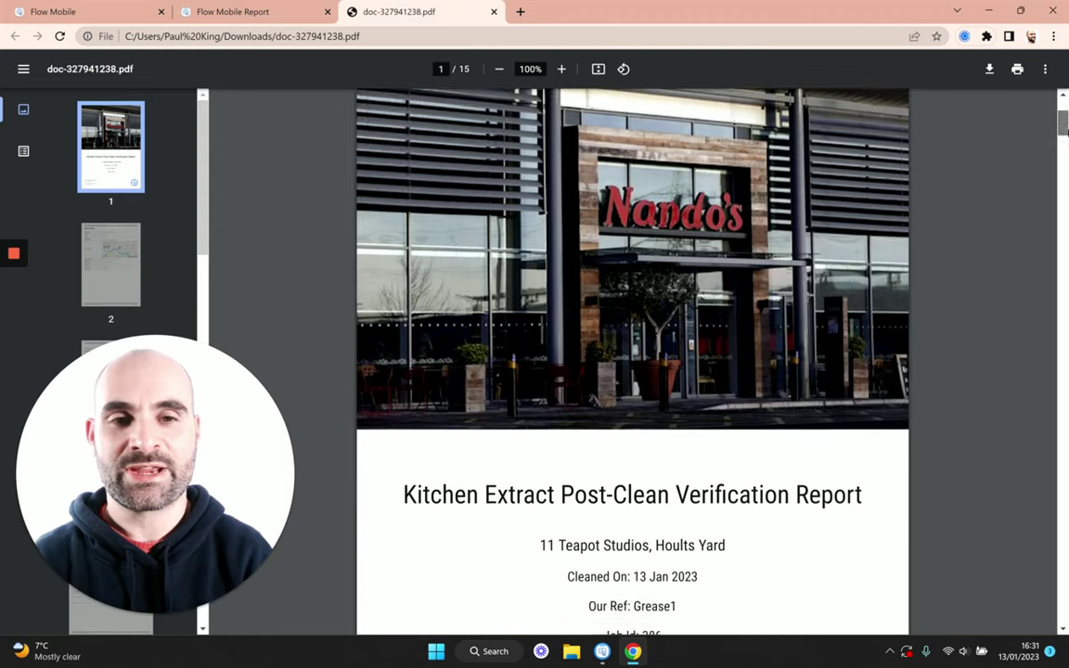
pyautogui.moveTo(1063, 128); pyautogui.dragTo(1065, 179)
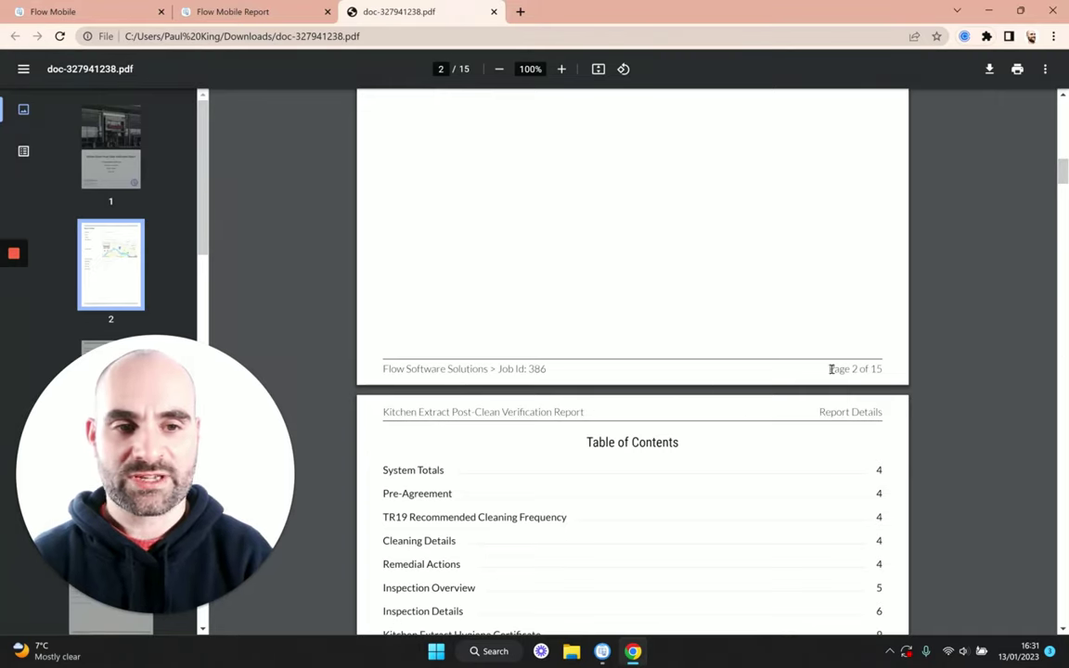
pyautogui.scroll(-2, 1050, 210)
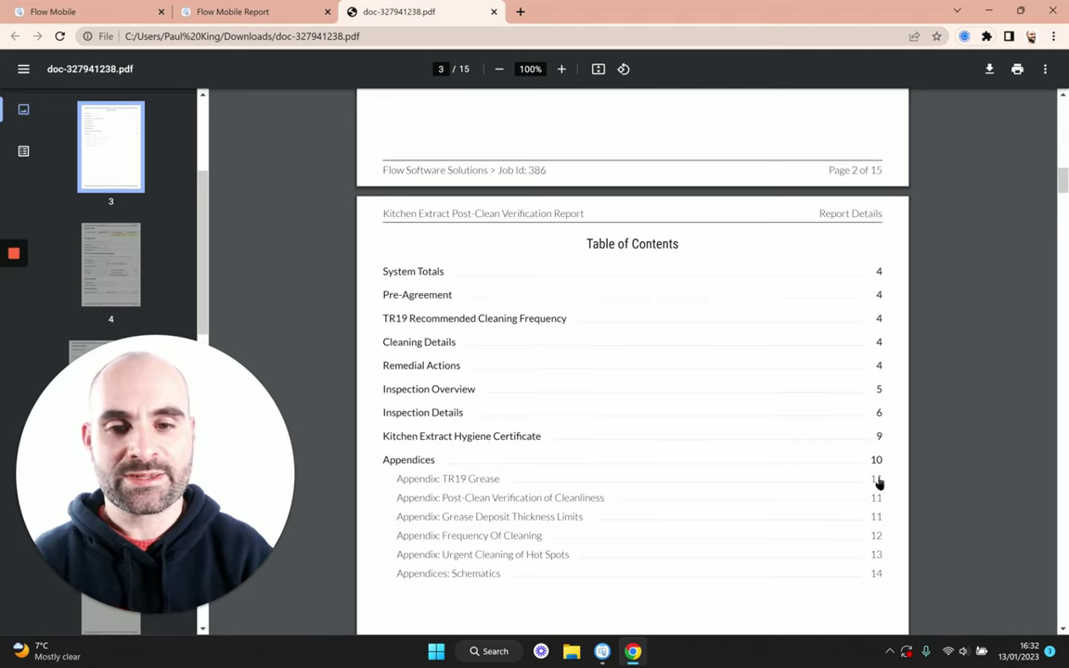
pyautogui.click(879, 437)
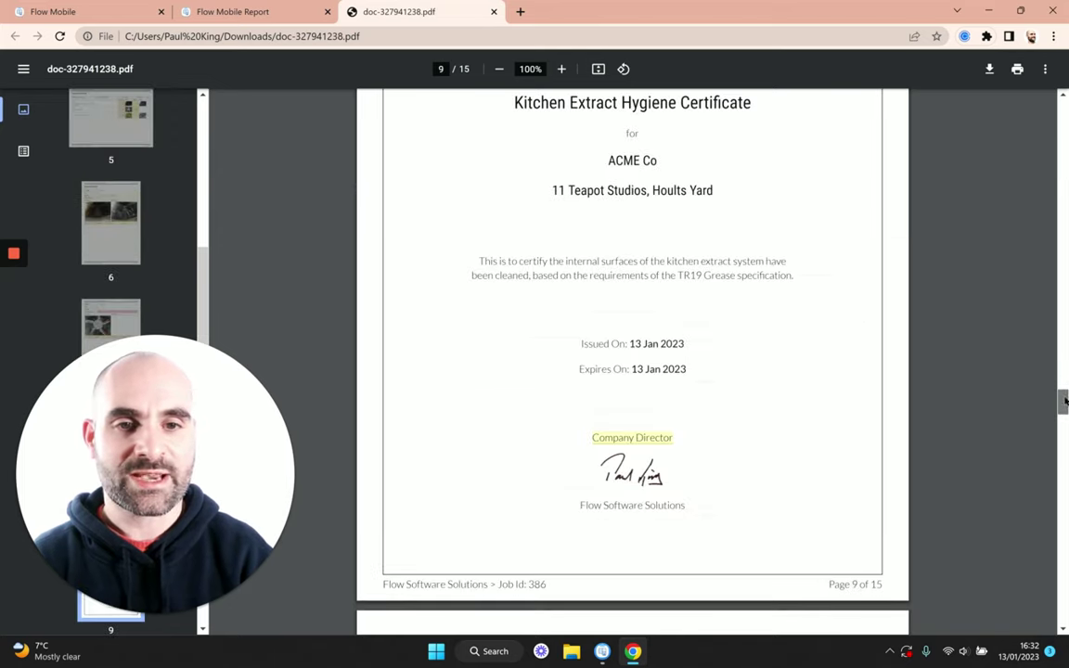
# Step: View the full-size pre-clean photo of the duct 1m from the canopy via the PDF's inspection details, and close it
pyautogui.moveTo(1064, 408); pyautogui.dragTo(1064, 360)
pyautogui.scroll(1, 574, 375)
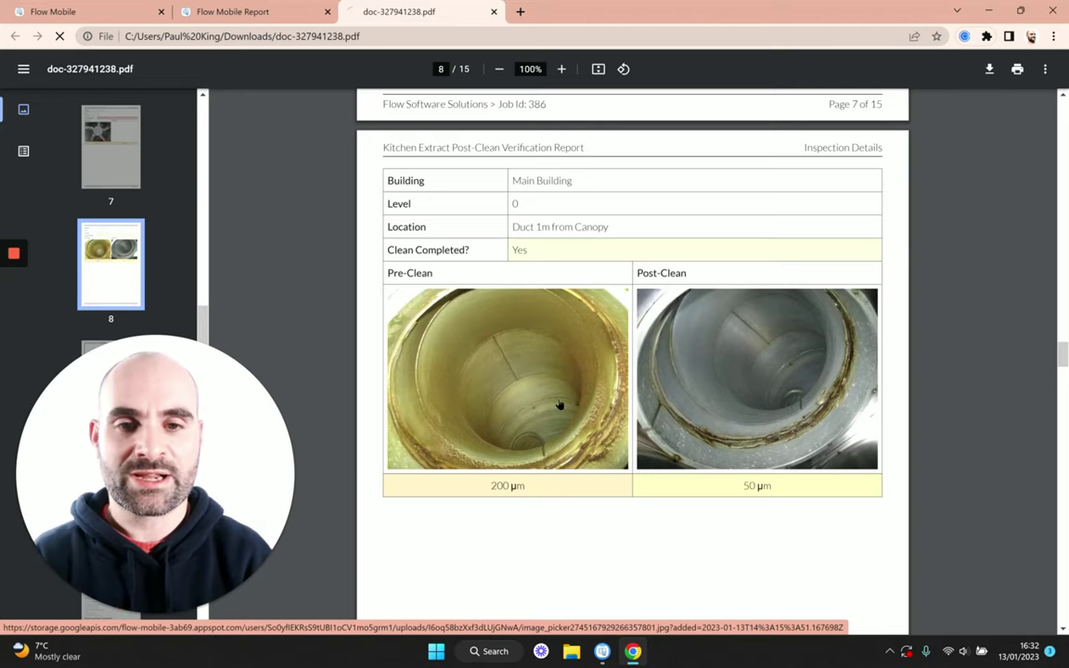
pyautogui.click(559, 404)
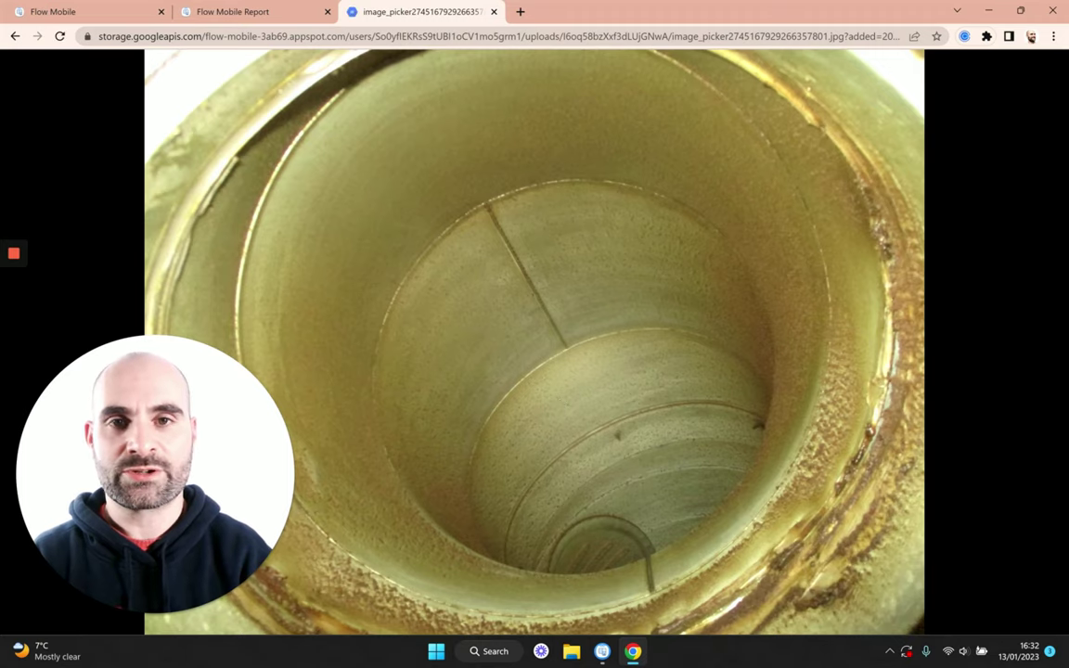
pyautogui.click(493, 12)
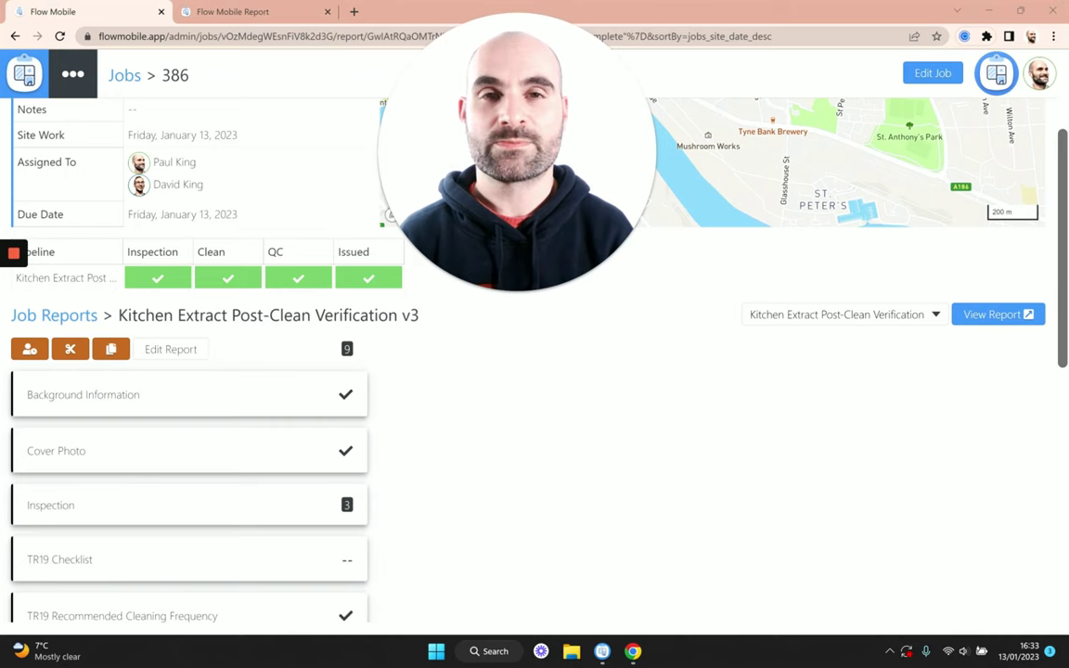
# Step: Return to the full jobs list, close the online report, and filter the list to the Kitchen Extract Post Clean pipeline
pyautogui.click(119, 77)
pyautogui.middleClick(276, 13)
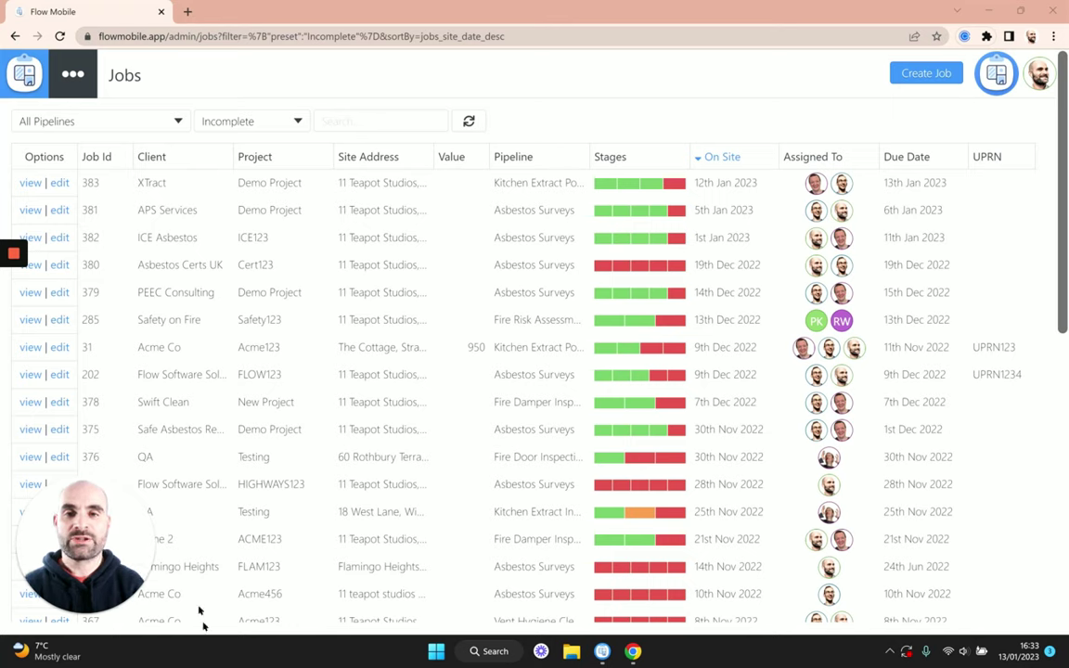
pyautogui.click(168, 123)
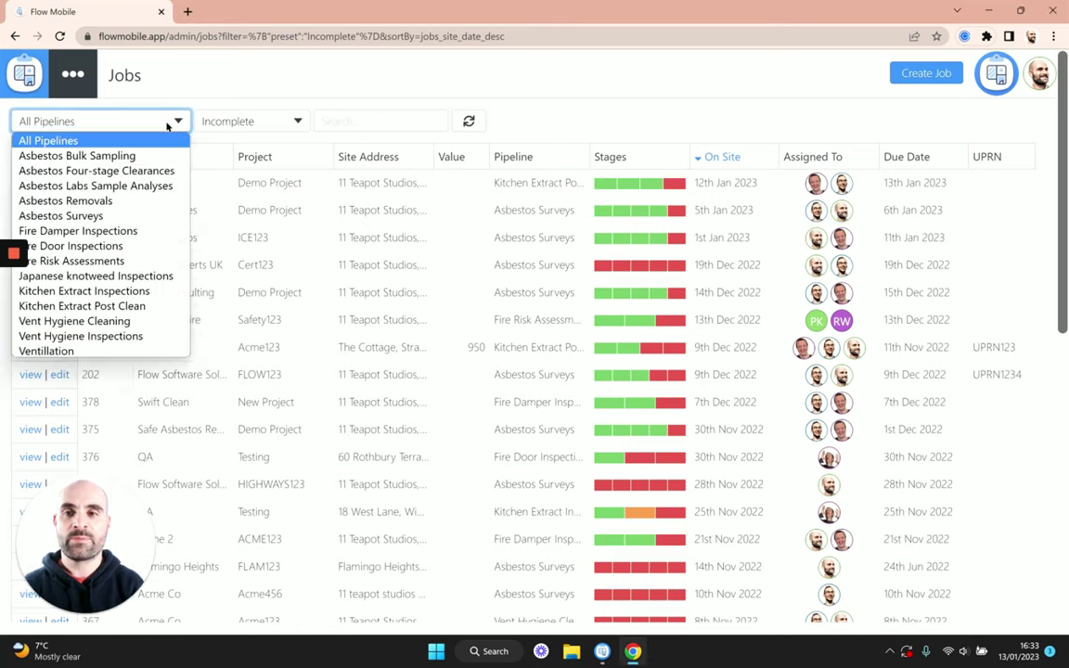
pyautogui.click(142, 306)
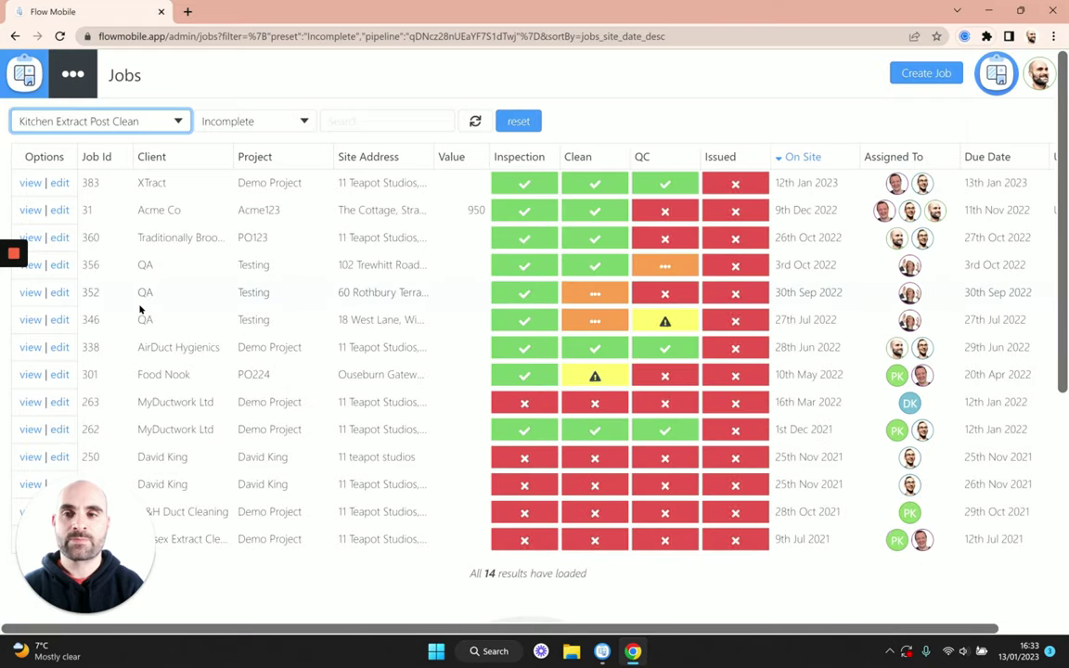
# Step: Narrow the Kitchen Extract Post Clean jobs to those with the Awaiting Clean status
pyautogui.click(231, 119)
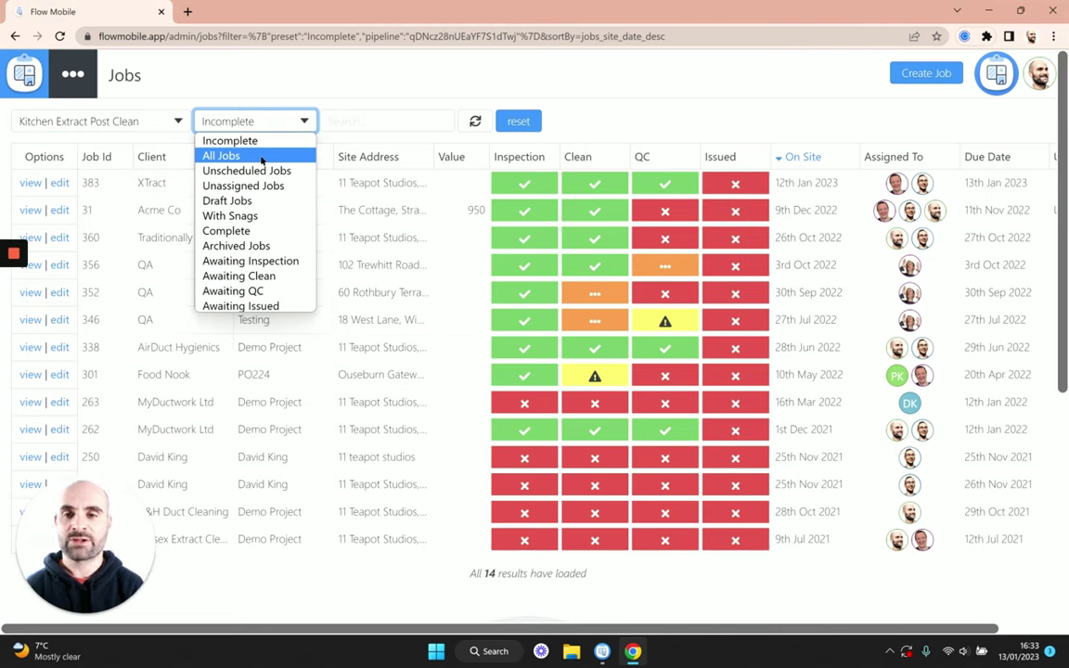
pyautogui.click(254, 278)
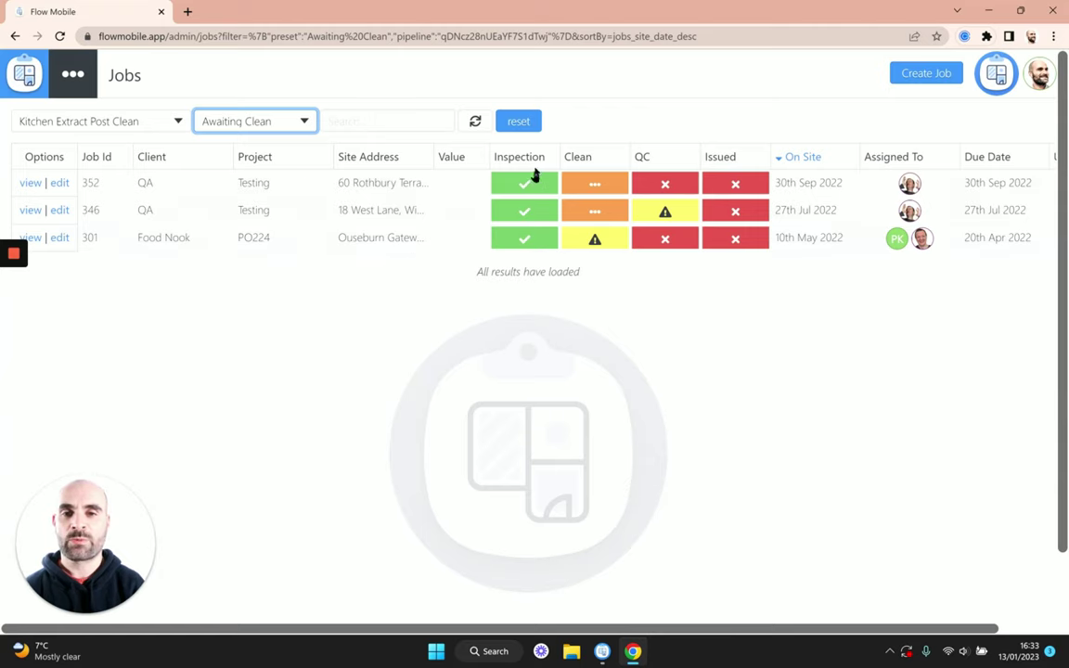
pyautogui.click(498, 156)
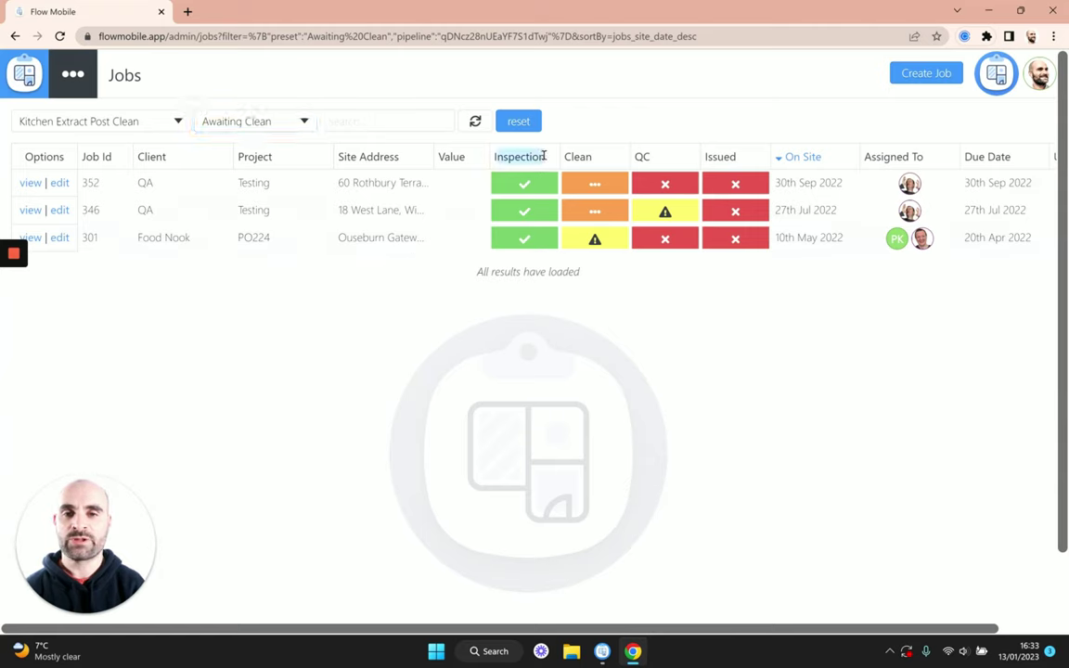